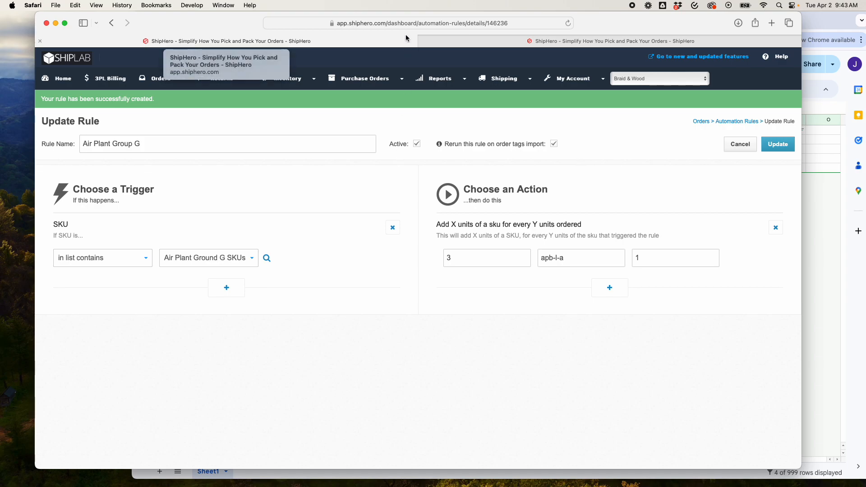
Step: Switch to the spreadsheet in Chrome and fill the four rule g rows, 30 to 33, with green
click(402, 78)
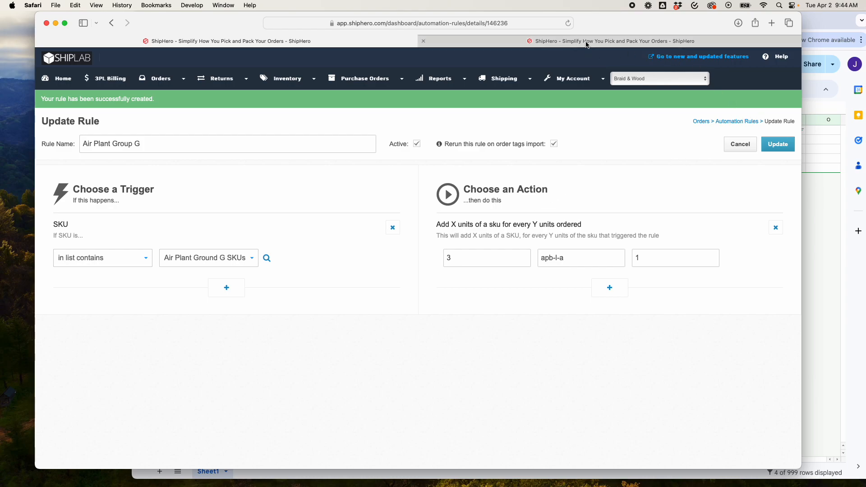
click(821, 151)
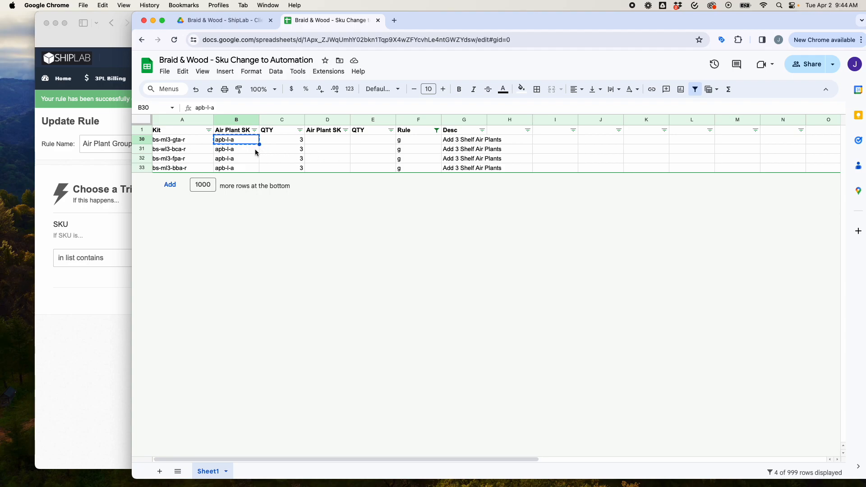
click(140, 140)
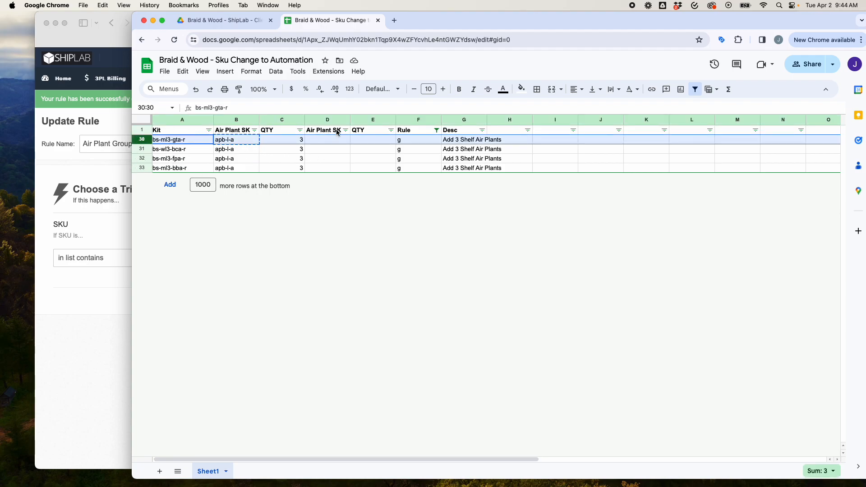
shift+click(141, 168)
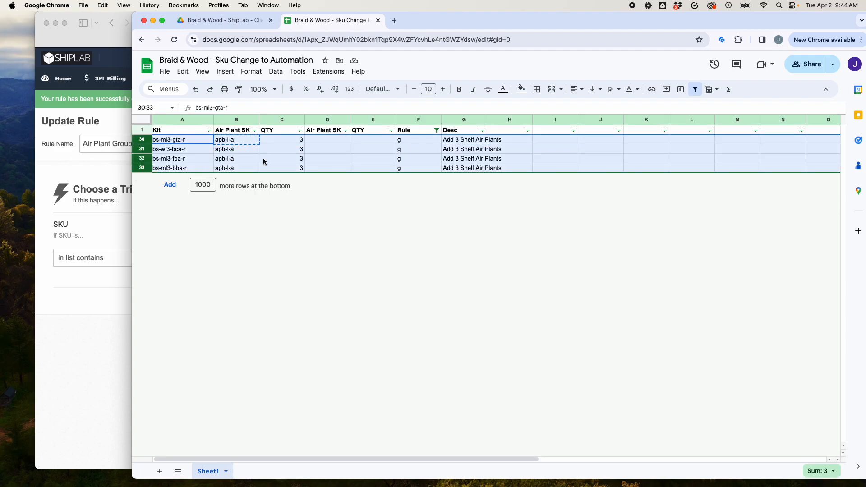
click(521, 88)
click(564, 131)
click(389, 158)
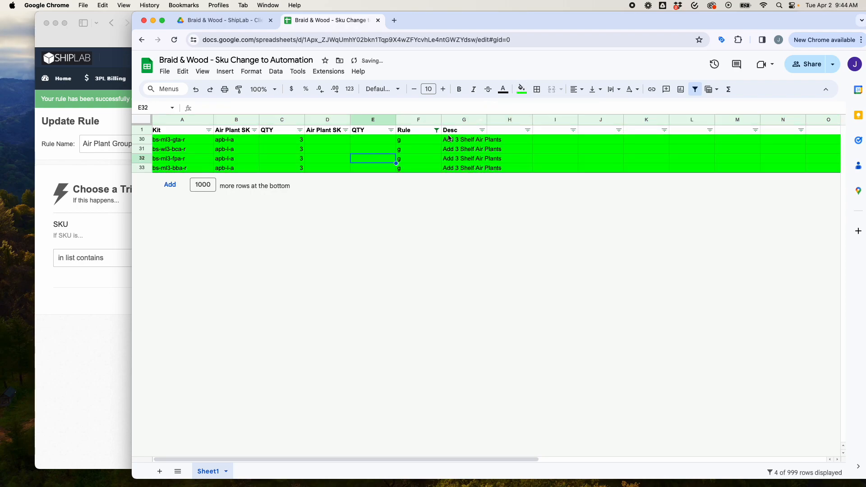
Step: Filter the Rule column to show only the rows with value h
click(436, 130)
scroll(354, 297, down, 4)
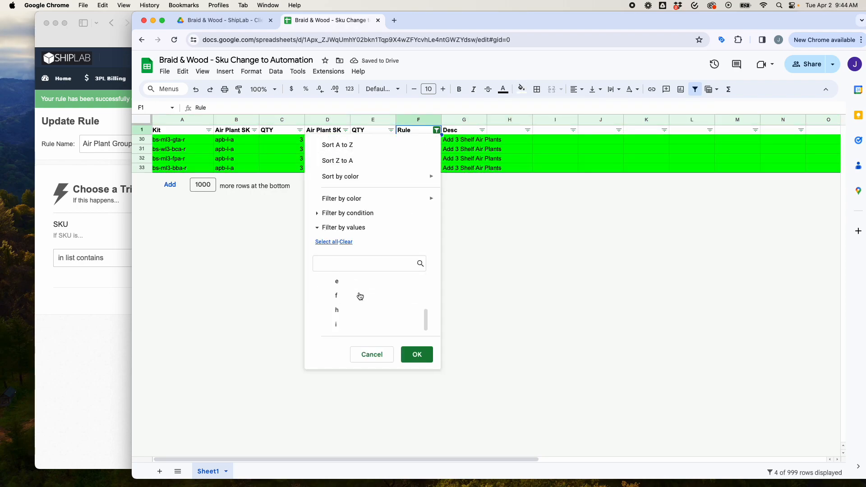
click(354, 310)
click(416, 354)
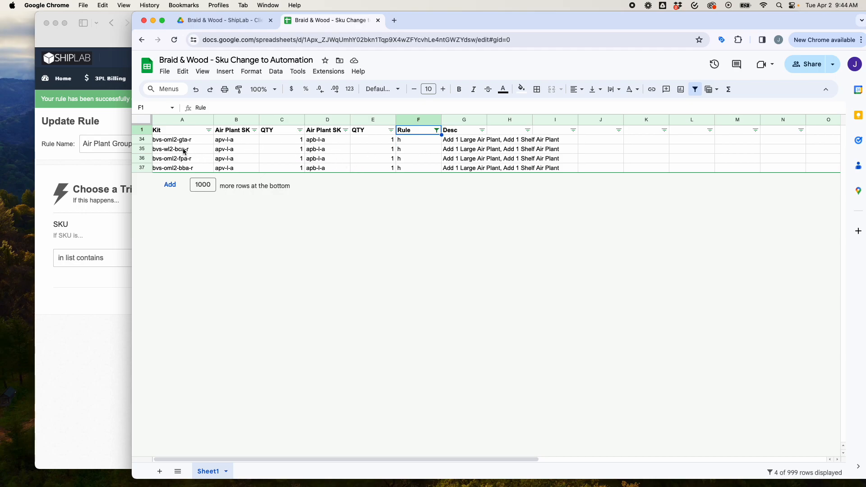
mouse_move(469, 21)
mouse_down()
mouse_move(475, 14)
mouse_move(465, 9)
mouse_up()
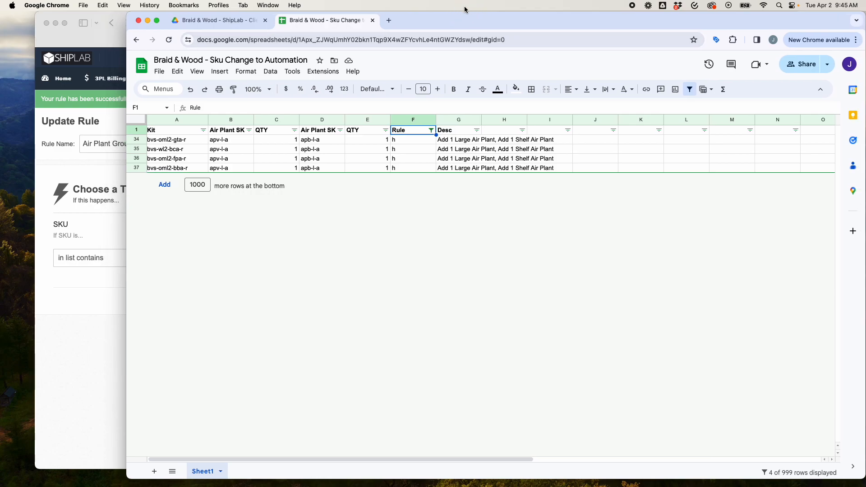
Step: Switch to ShipHero in Safari, return to the Automation Rules list, and check the rule h kits in the spreadsheet
click(87, 355)
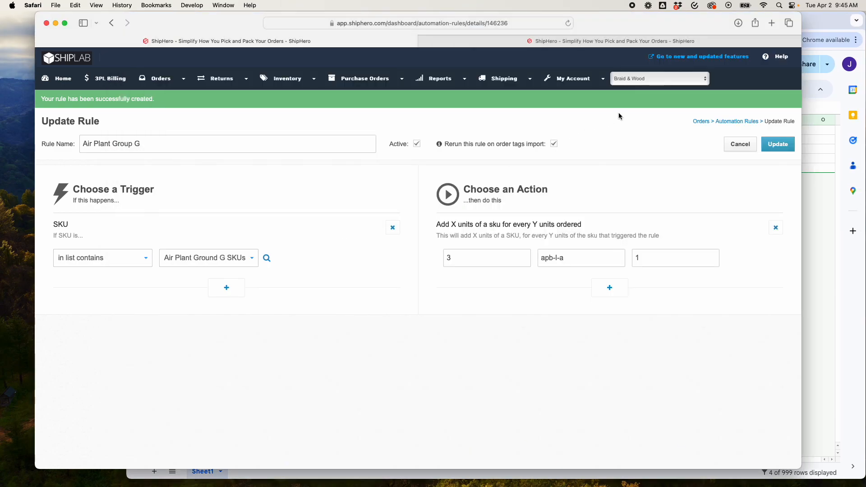
click(750, 122)
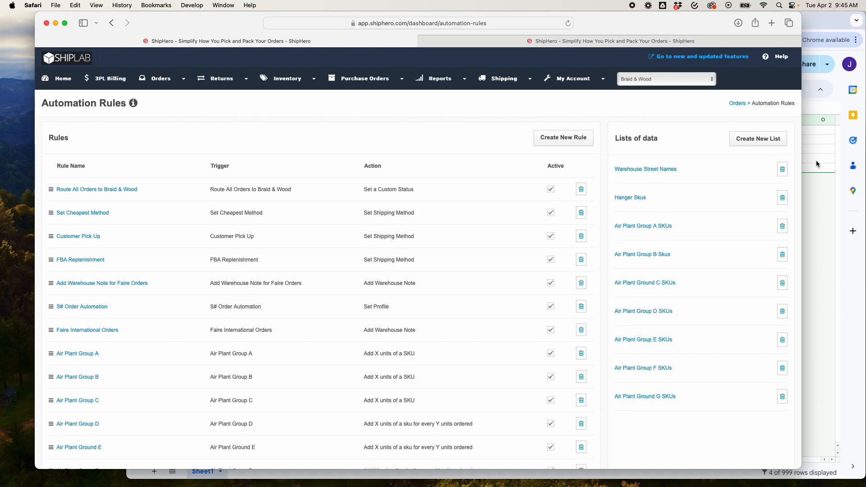
click(812, 160)
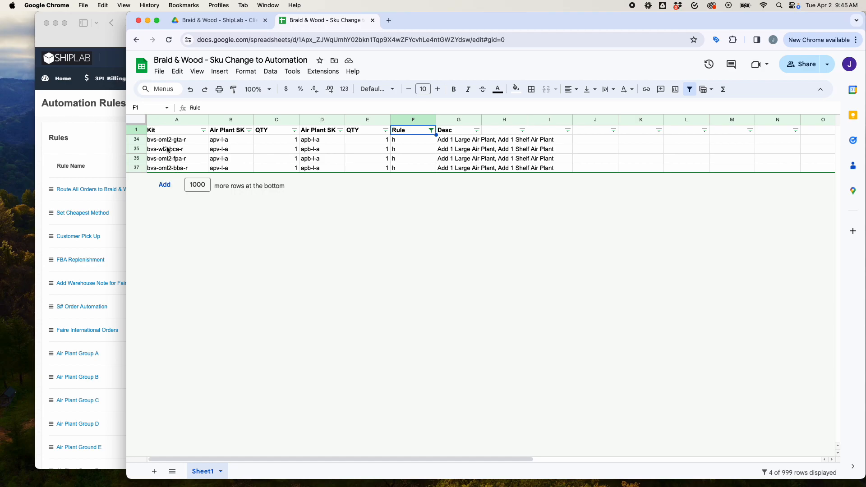
click(111, 143)
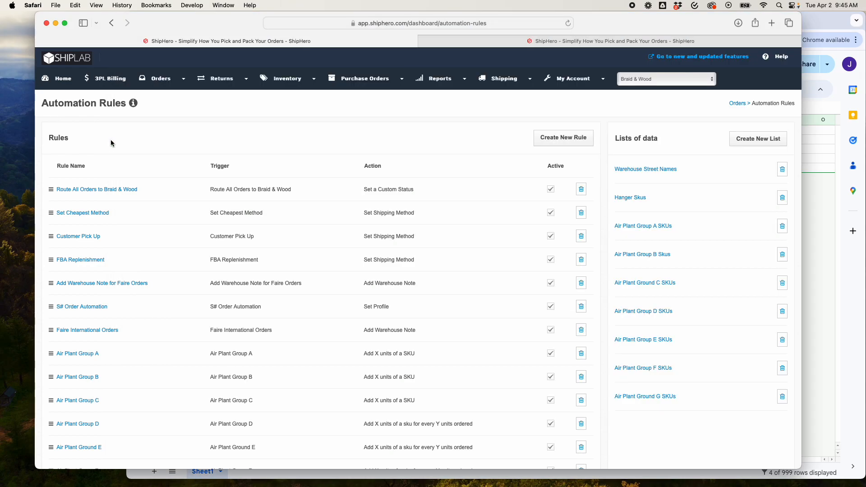
click(813, 187)
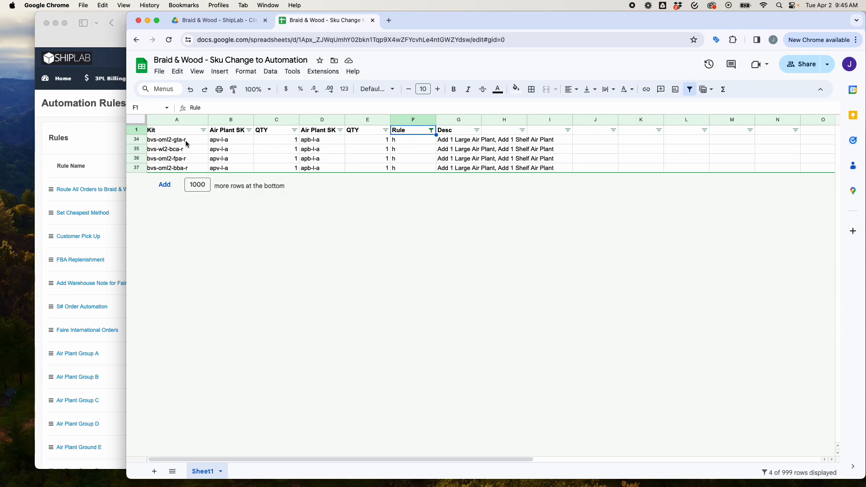
click(97, 144)
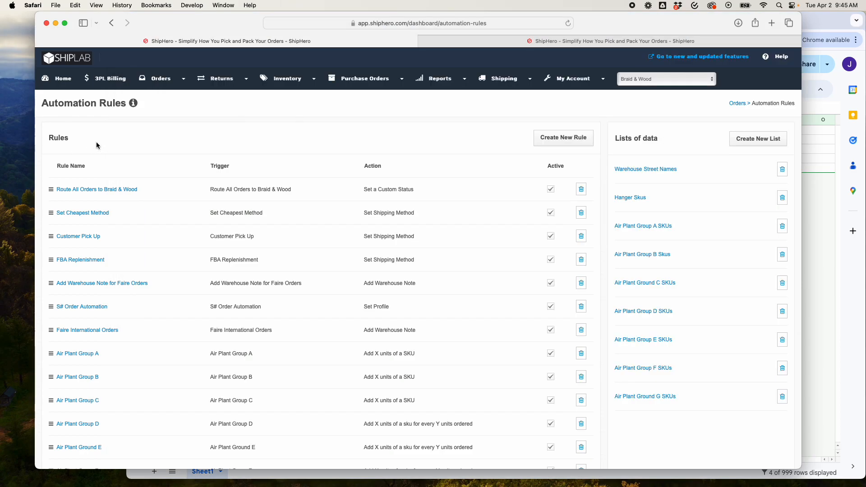
Step: Start a new automation rule named "Air Plant Ground H"
click(562, 138)
click(113, 128)
text(Air Plant Ground G)
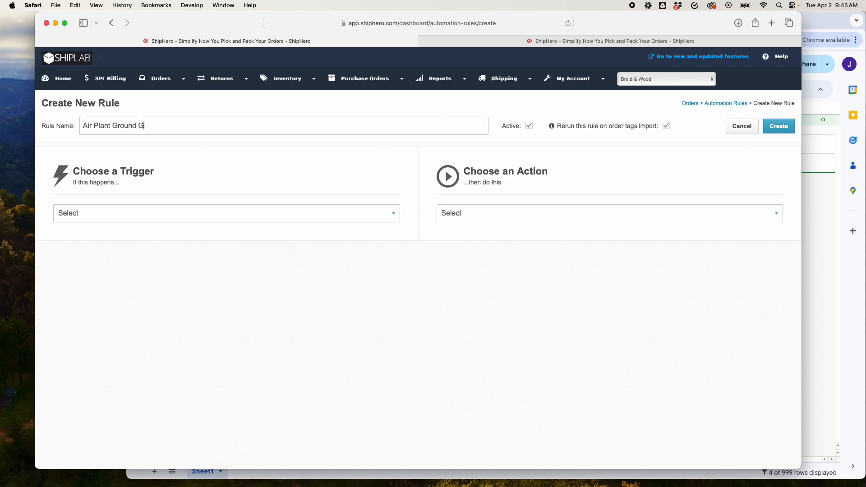
click(811, 166)
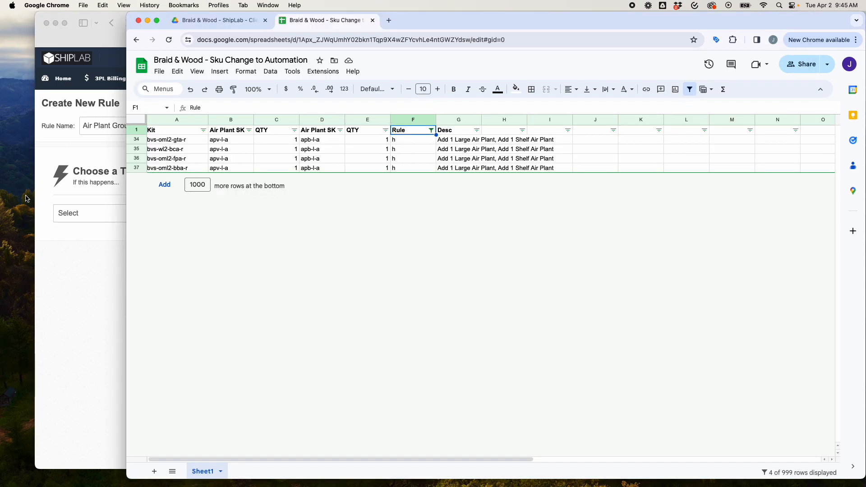
click(87, 134)
text(H)
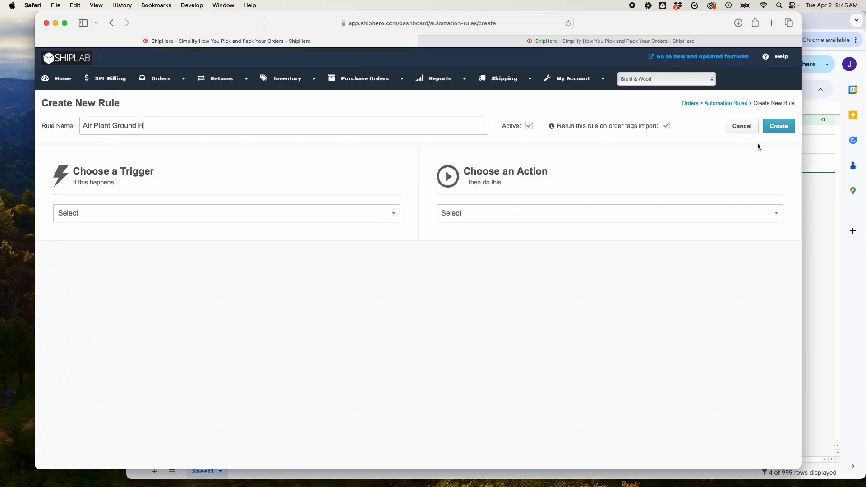
click(808, 142)
click(95, 215)
click(95, 214)
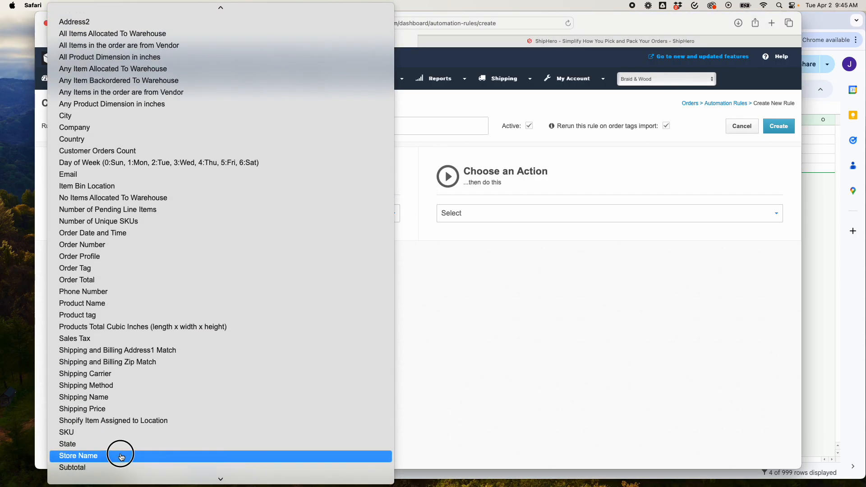
click(121, 456)
click(392, 206)
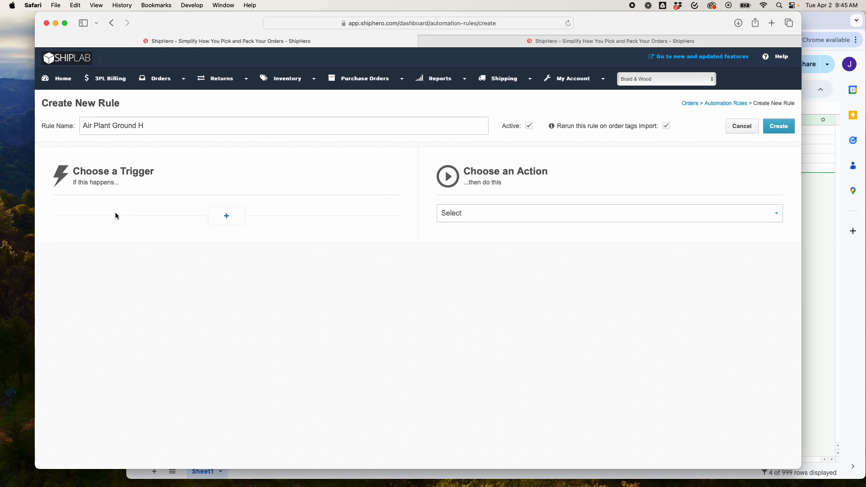
Step: Set the rule's trigger to SKU with the condition "in list contains" and open its list choices
click(226, 216)
click(177, 214)
click(176, 214)
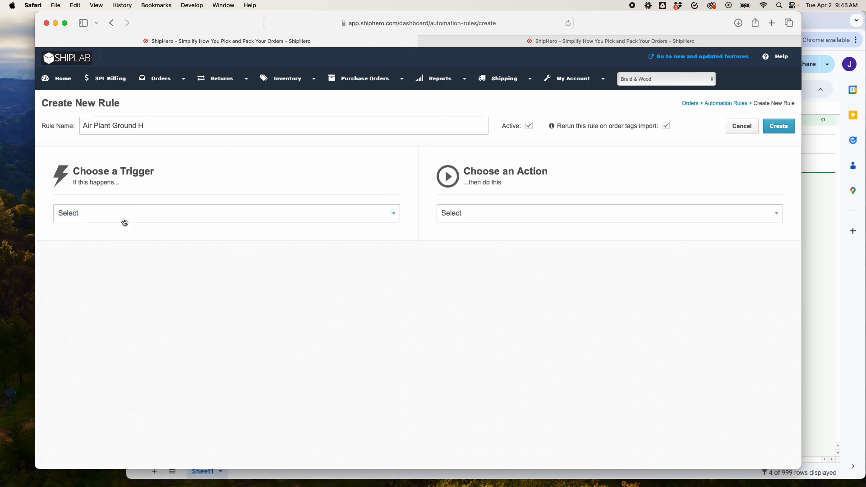
click(124, 222)
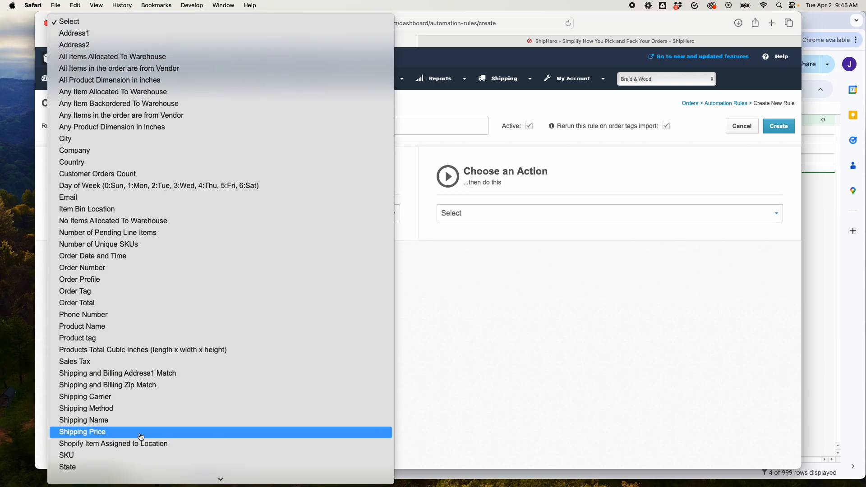
click(131, 456)
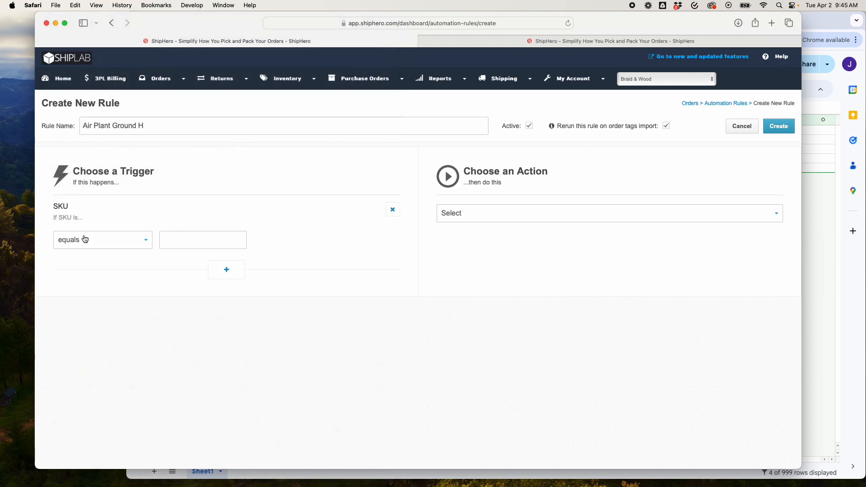
click(85, 239)
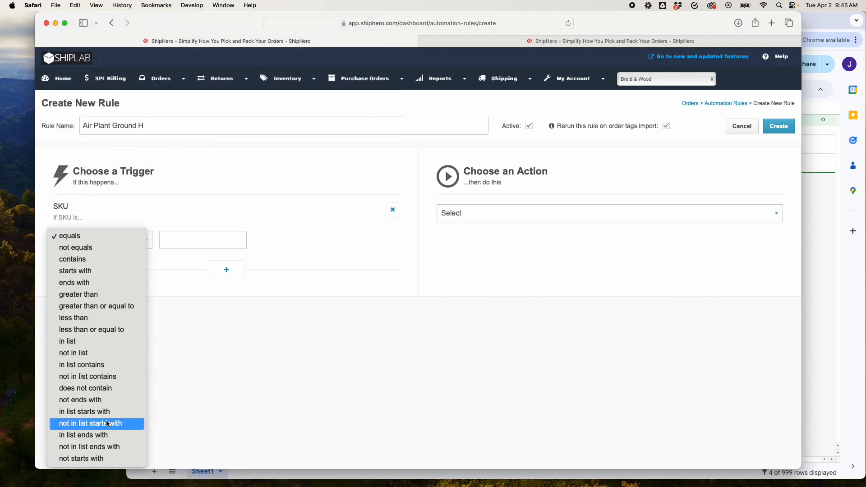
click(107, 365)
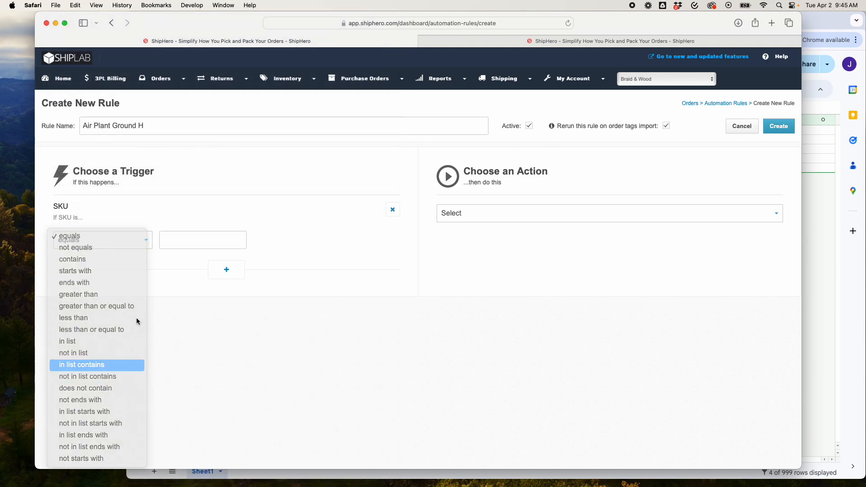
click(189, 247)
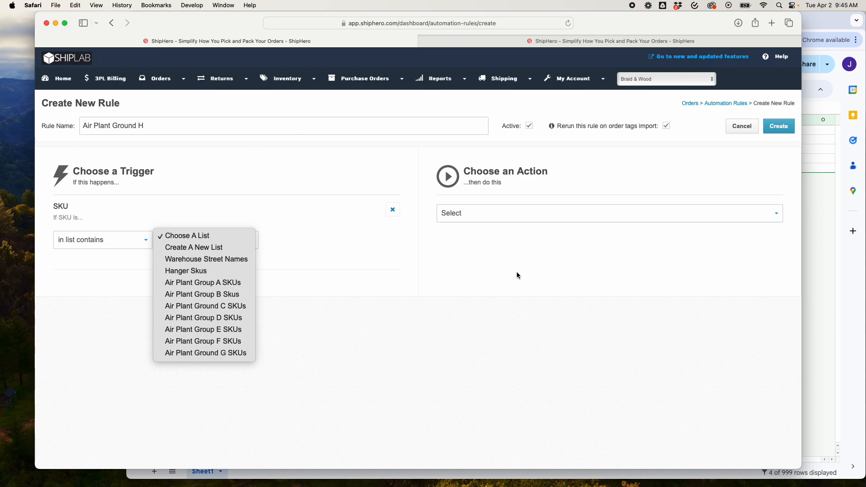
Step: Leave the unsaved rule for the Automation Rules list and start a new data list named "Air Plant Ground H SKUs"
click(721, 102)
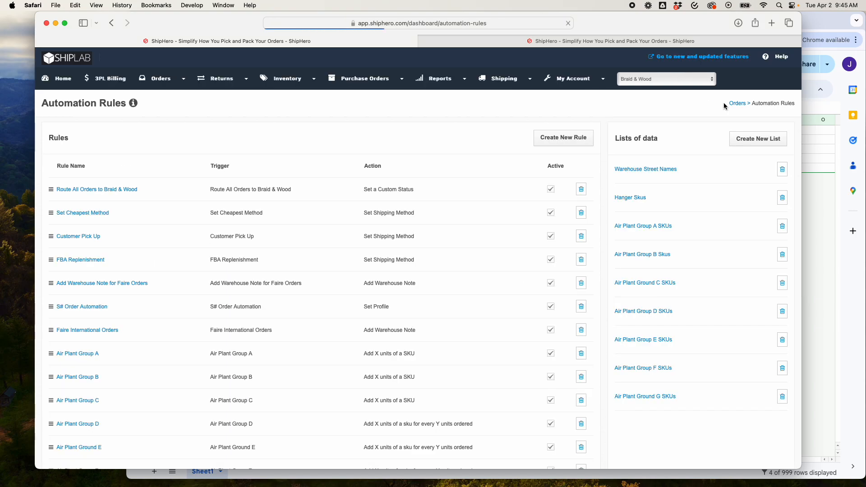
click(749, 141)
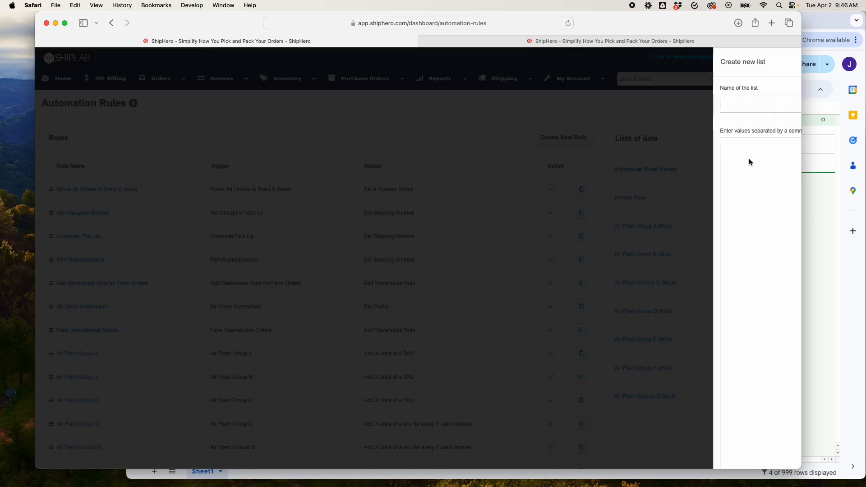
text(Air Plant Gro)
key(BackSpace)
key(BackSpace)
text(round )
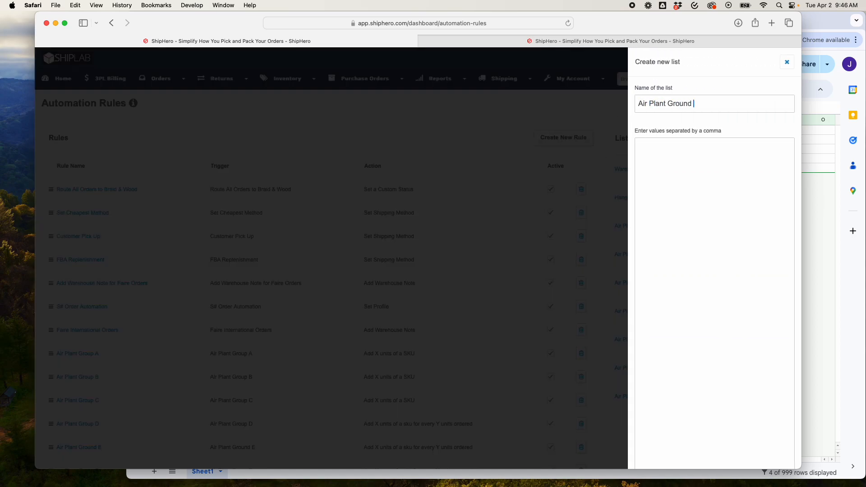
text(H SKUs)
Step: Copy the four rule h kit SKUs from the spreadsheet and paste them as the new list's values
click(827, 145)
drag(175, 149, 174, 170)
key(super+c)
click(62, 137)
click(758, 173)
key(super+v)
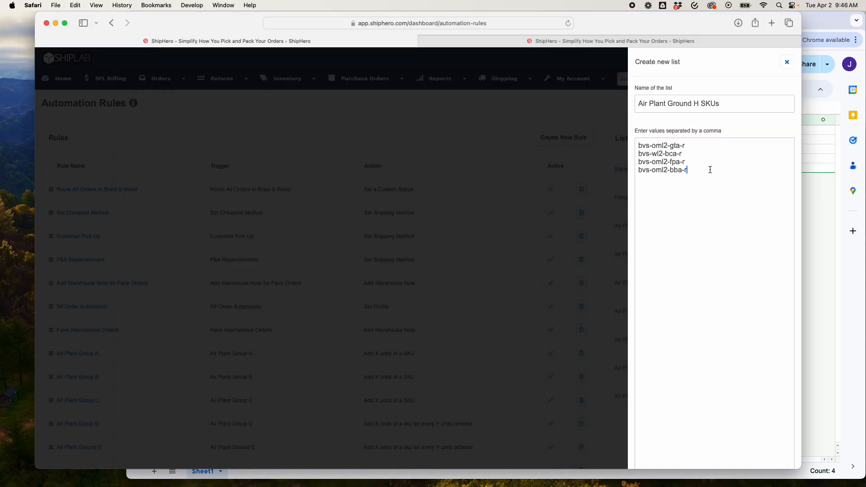
Step: Replace the line breaks between the four pasted SKUs with commas and save the list
click(642, 153)
key(BackSpace)
text(,bvs-wl2-bca-r)
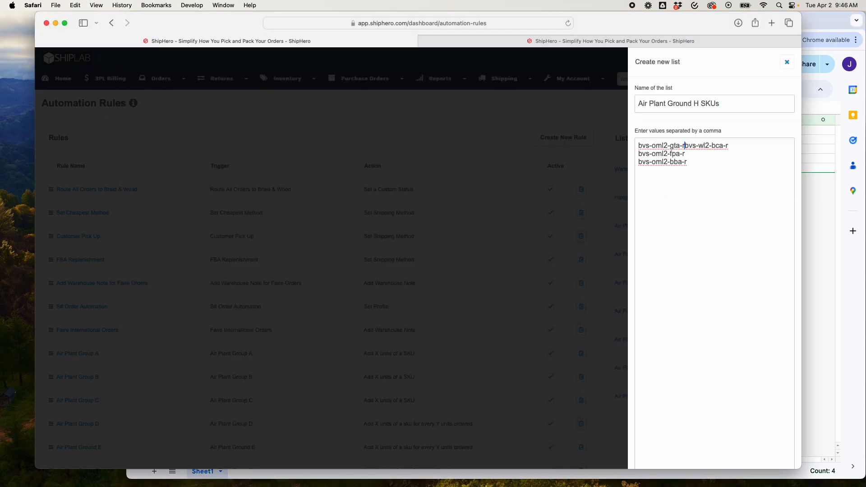
click(639, 153)
key(BackSpace)
text(,)
click(638, 152)
key(BackSpace)
text(,)
scroll(657, 180, down, 5)
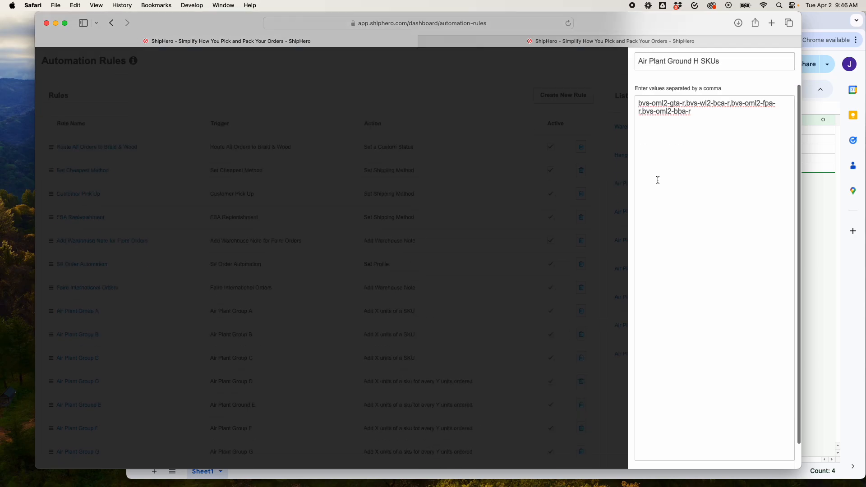
click(717, 455)
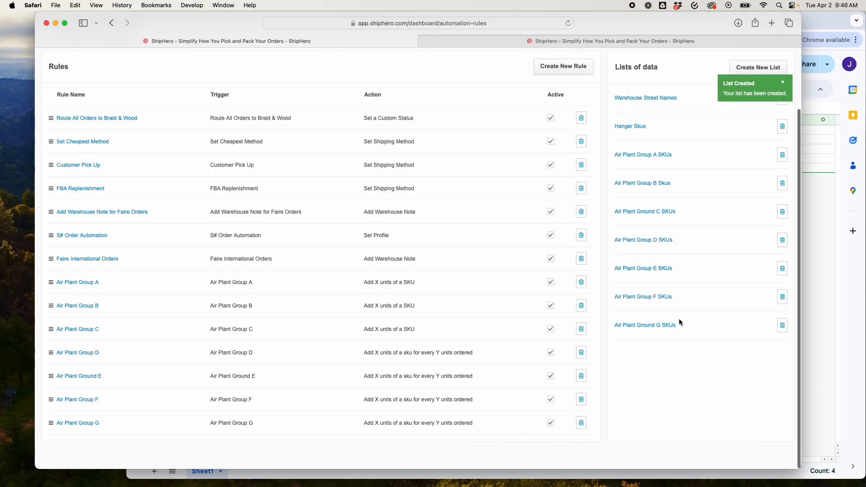
Step: Reload the page, rename the "Air Plant Ground H SKUs" list to "Air Plant Group H SKUs" and save it
click(568, 23)
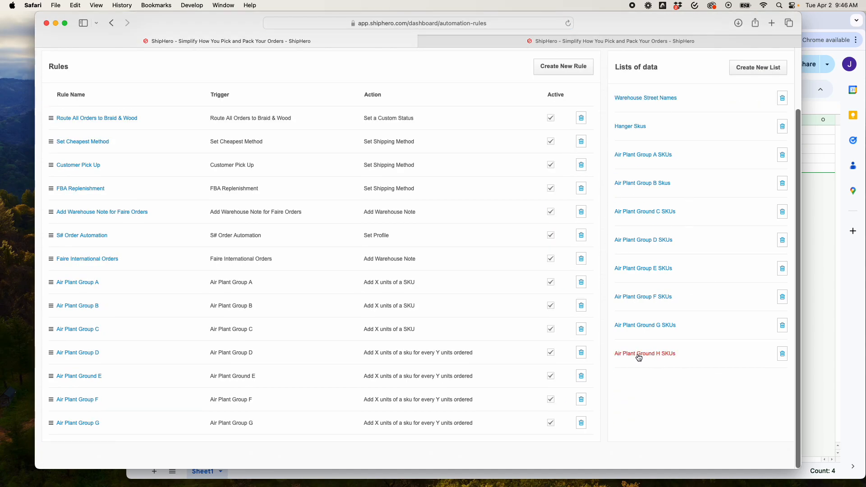
click(639, 355)
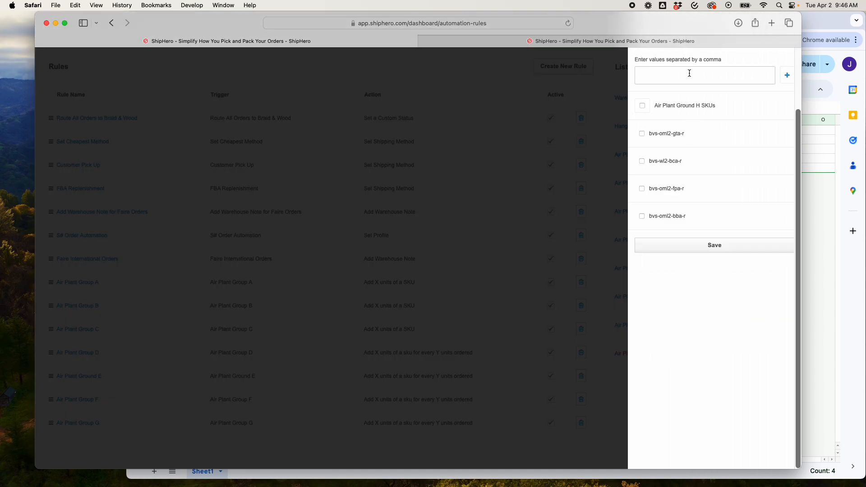
scroll(690, 81, up, 3)
click(692, 104)
key(BackSpace)
key(BackSpace)
text(p H SKUs)
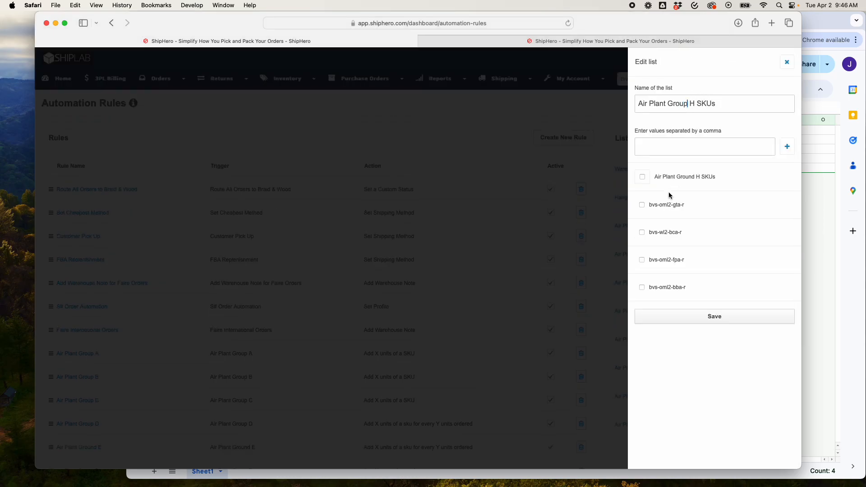
click(722, 317)
click(787, 62)
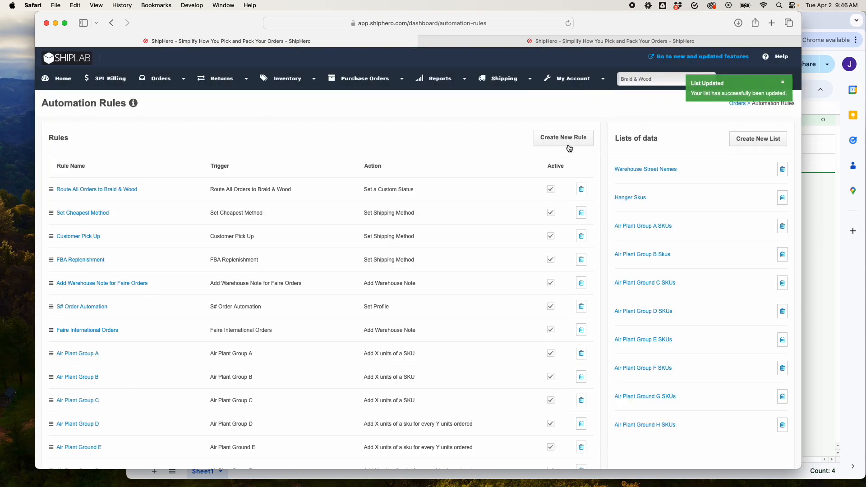
Step: Start a new automation rule named "Air Plant Group H"
click(570, 148)
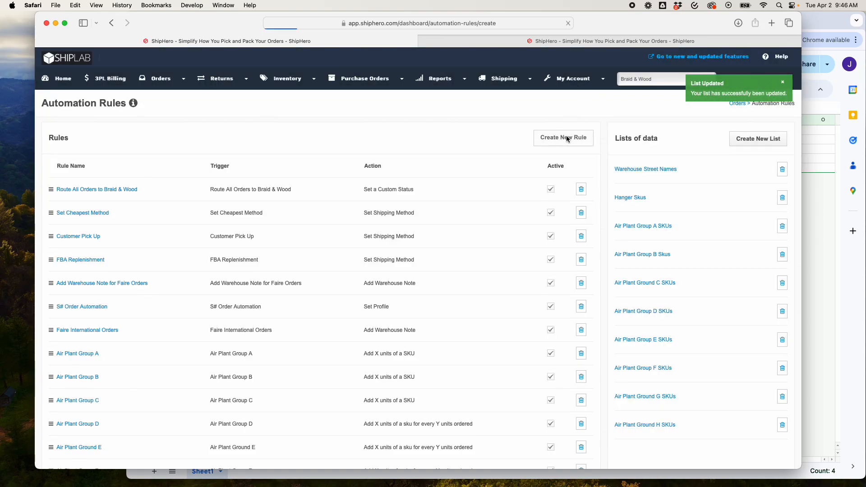
click(151, 126)
text(Air API)
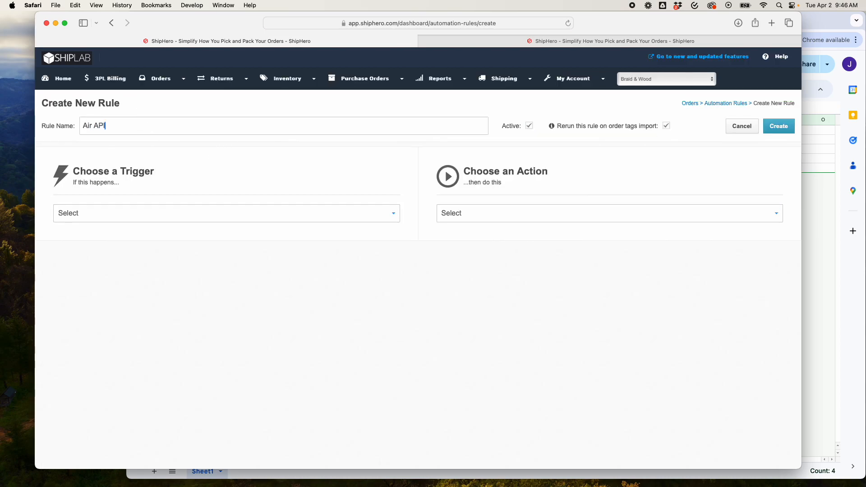
text(lant Groun)
text( H)
Step: Set the rule's trigger to SKU, "in list contains", using the Air Plant Group H SKUs list
click(94, 212)
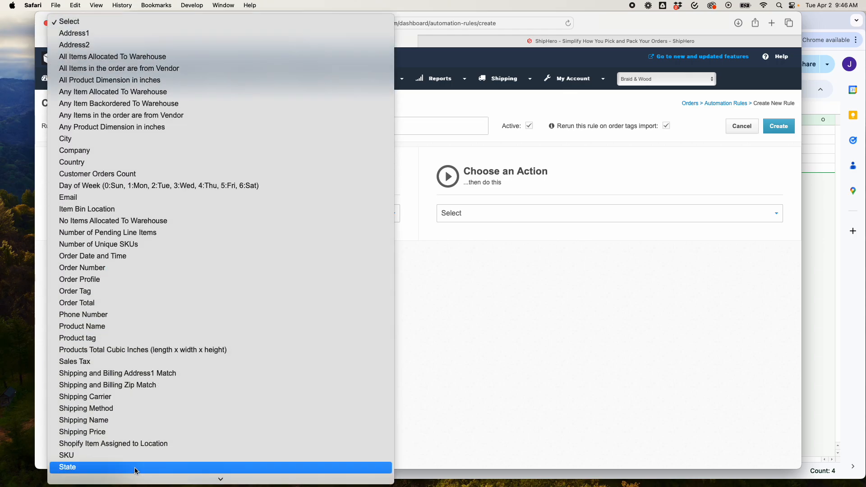
click(132, 455)
click(94, 239)
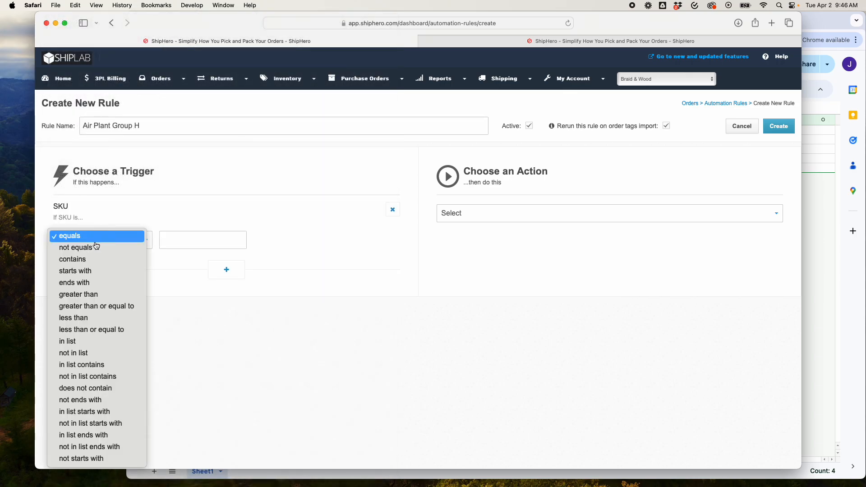
click(75, 365)
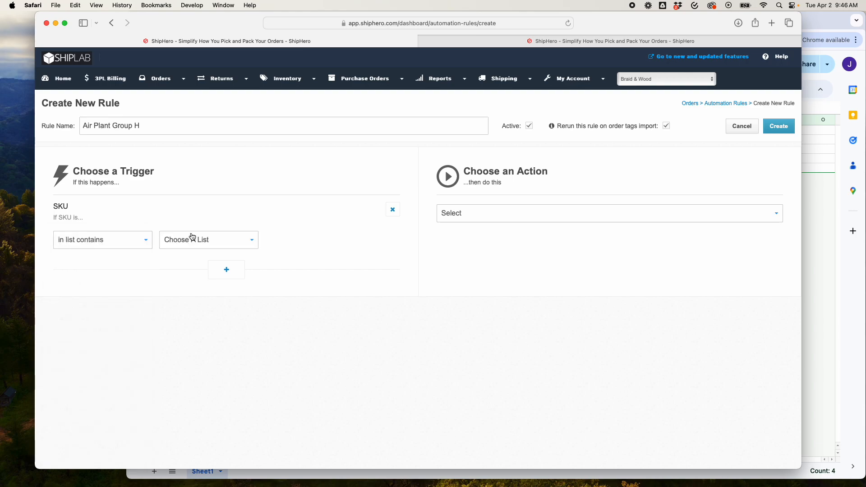
click(193, 239)
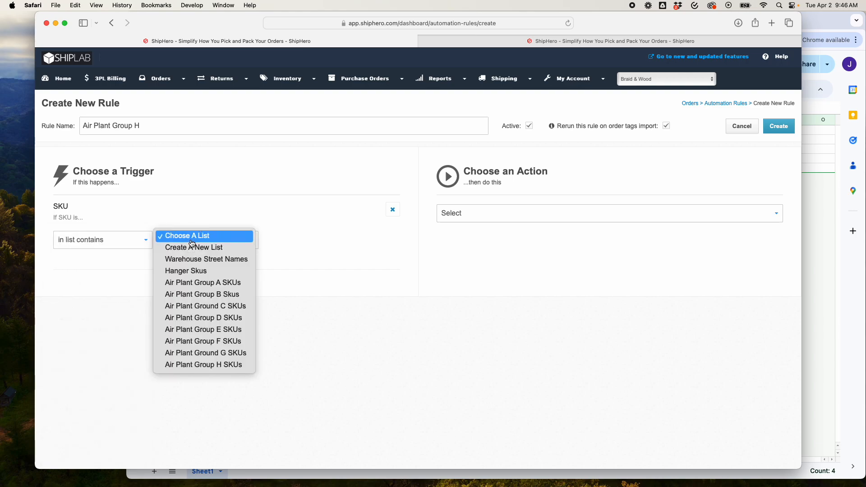
click(212, 369)
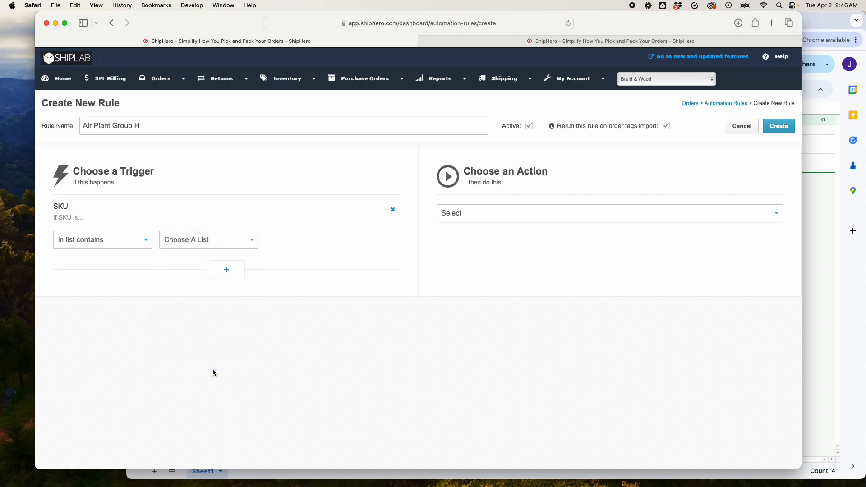
Step: Add the action "Add X units of a SKU" with the SKU apv-l-a copied from the spreadsheet
click(502, 217)
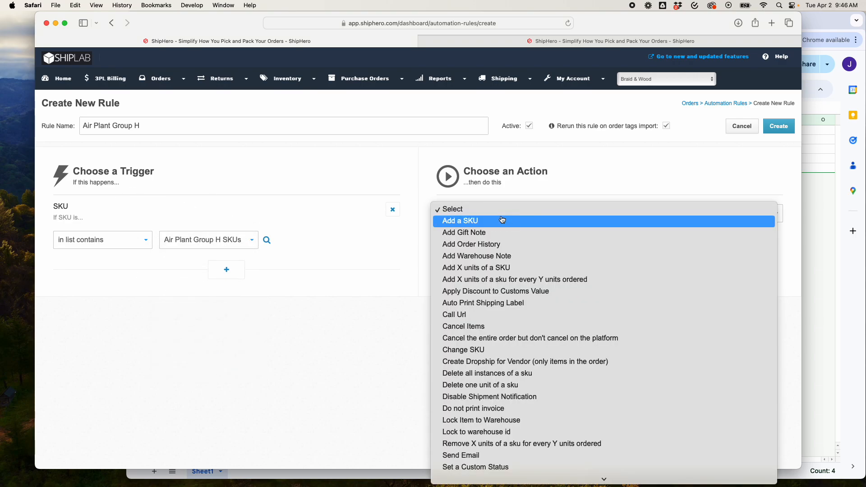
click(510, 268)
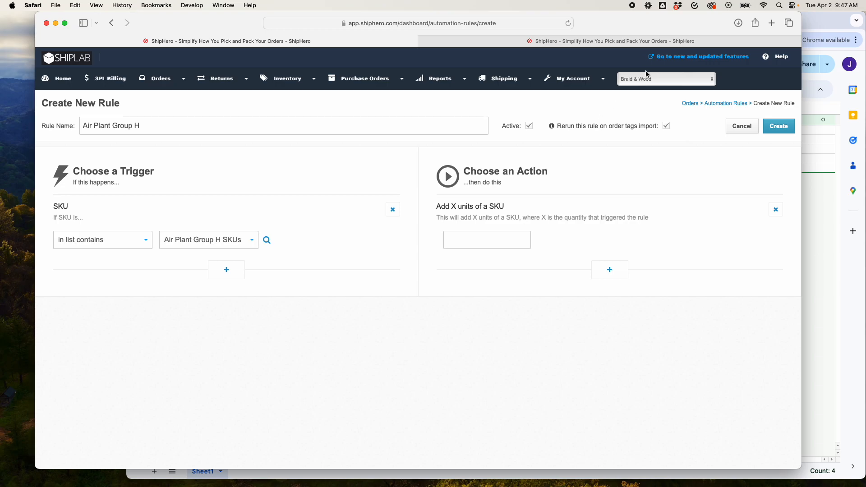
drag(650, 22, 673, 19)
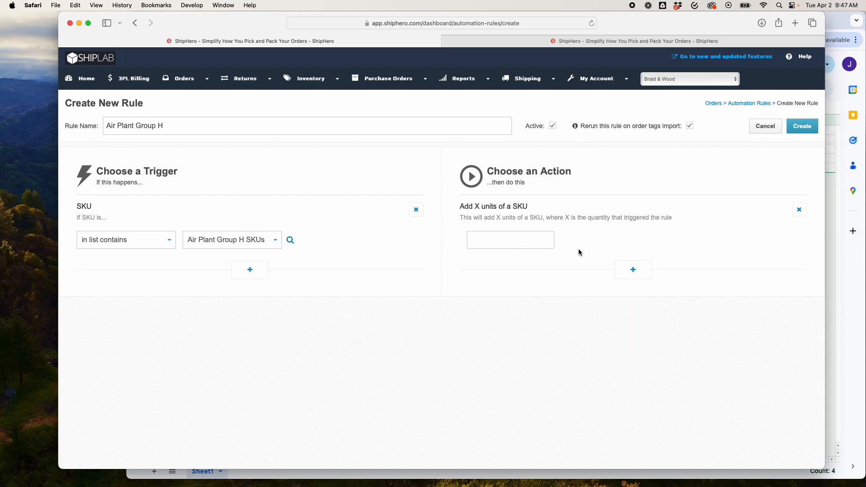
drag(722, 25, 727, 160)
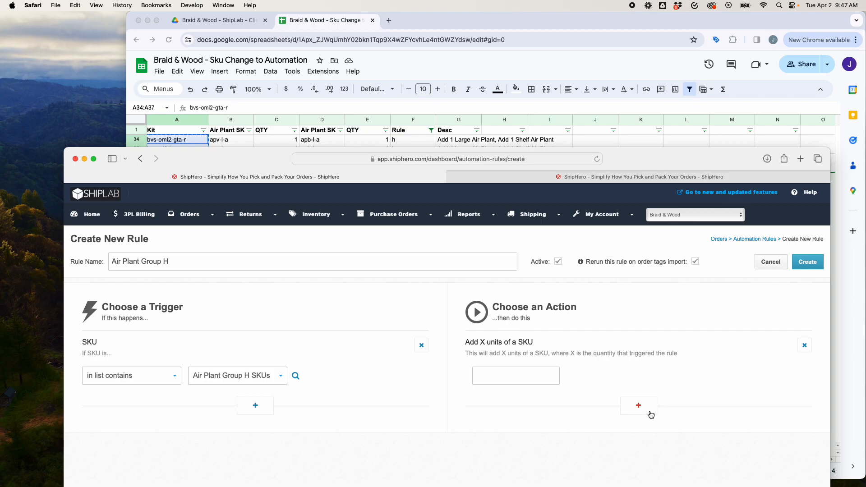
click(278, 144)
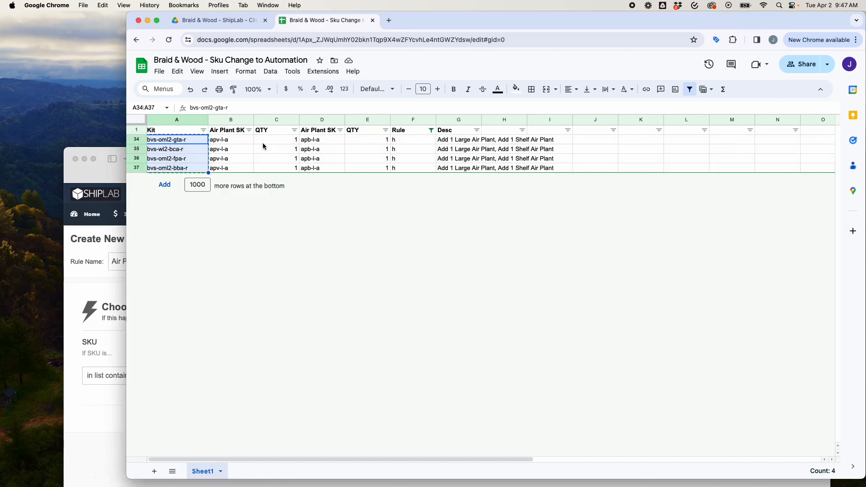
click(217, 143)
key(super+c)
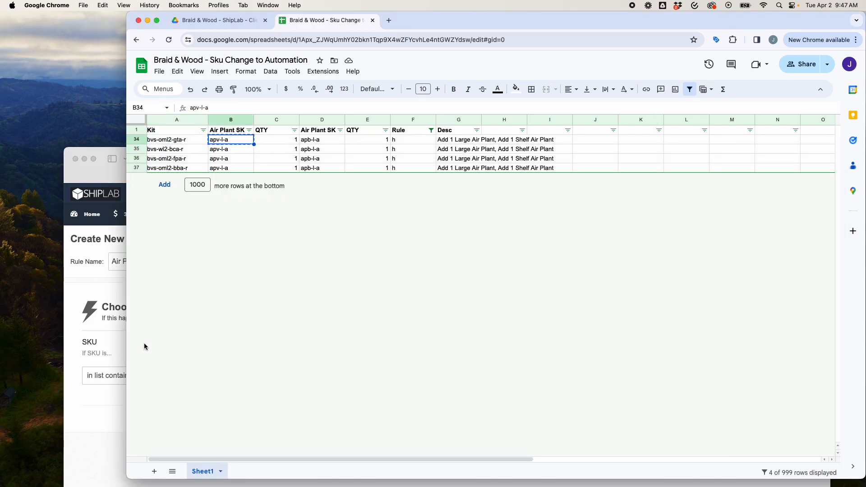
click(104, 417)
click(485, 374)
key(super+v)
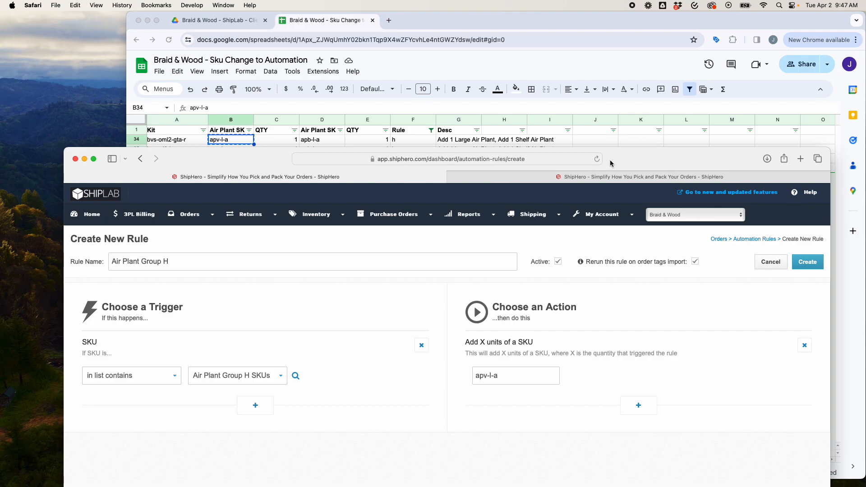
Step: Add a second action, "Add a SKU", with the SKU apb-l-a copied from the spreadsheet
click(645, 405)
click(488, 430)
click(502, 439)
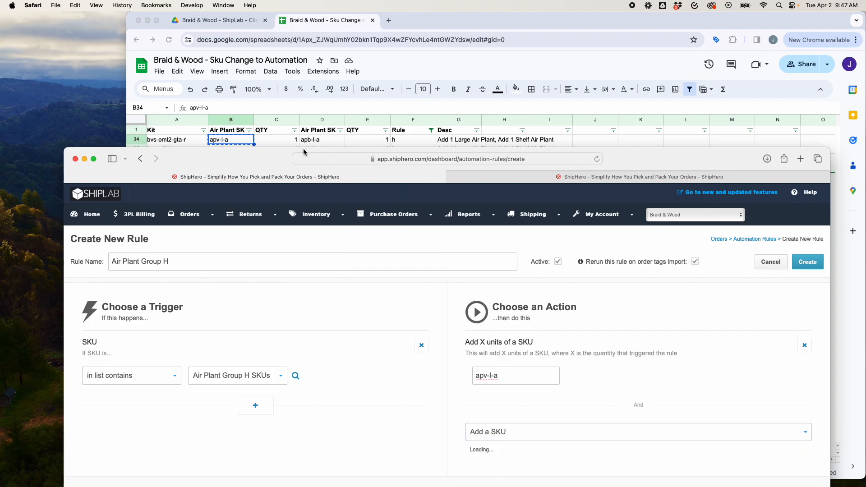
key(super+Tab)
click(323, 139)
key(super+c)
key(super+Tab)
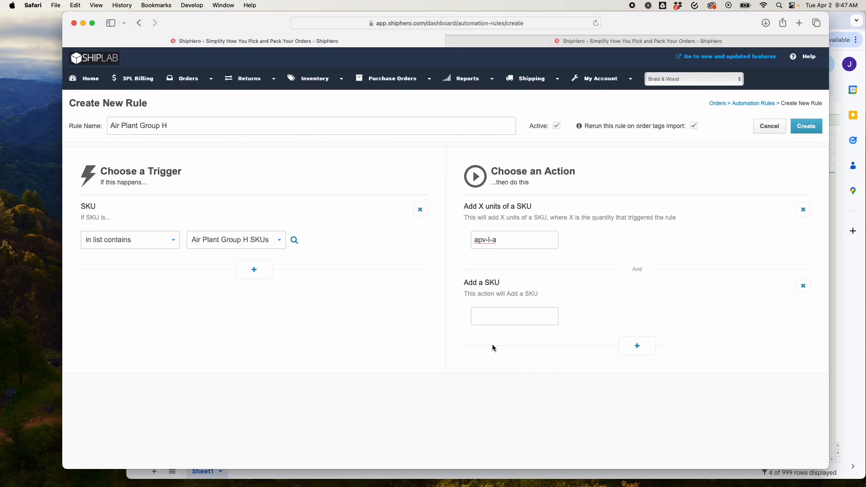
click(496, 316)
key(super+v)
Step: Compare the rule's trigger list and both added SKUs with the rule h rows in the spreadsheet
drag(658, 23, 604, 7)
key(super+Tab)
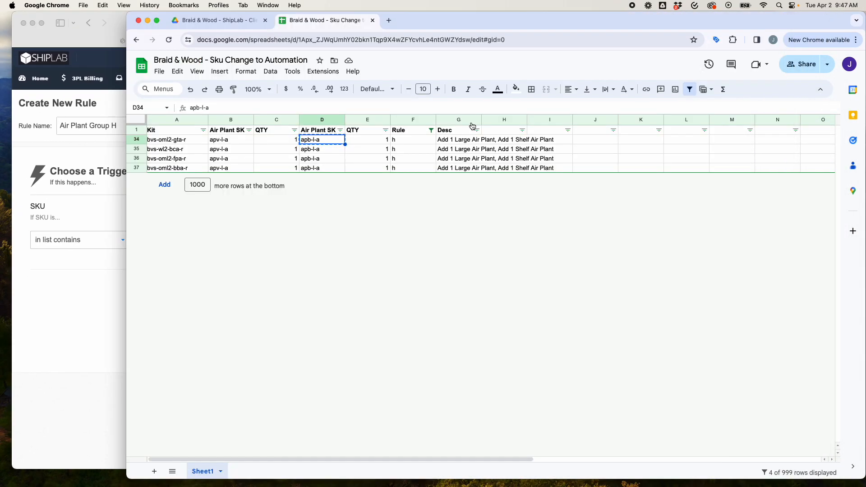
click(94, 349)
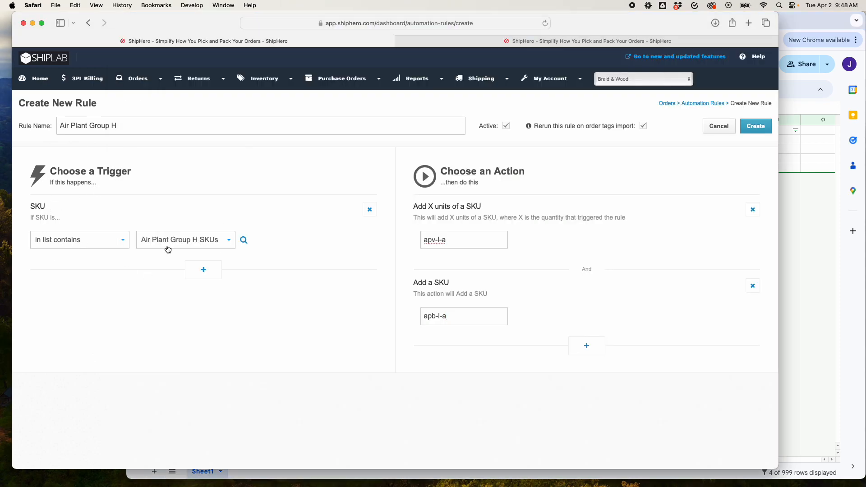
click(831, 216)
click(409, 142)
click(83, 308)
click(792, 163)
click(233, 149)
click(105, 381)
click(803, 161)
click(323, 150)
click(80, 361)
key(super+v)
Step: Create the Air Plant Group H rule and return to the Automation Rules list
click(758, 127)
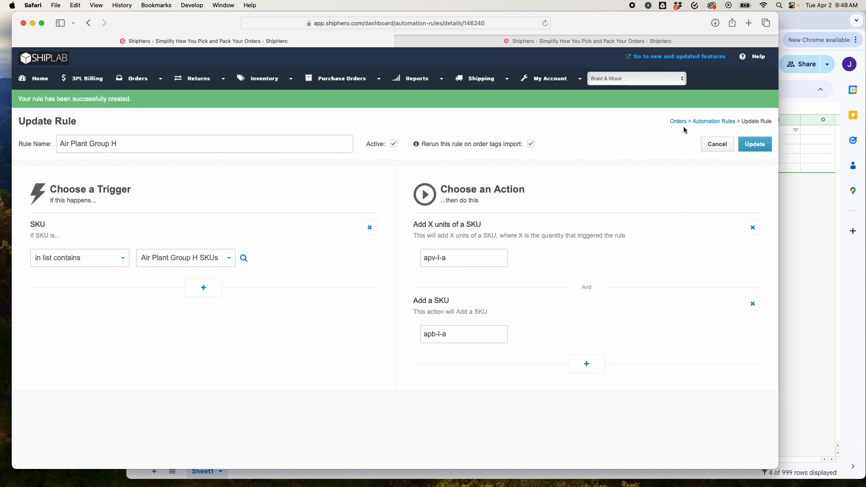
click(706, 121)
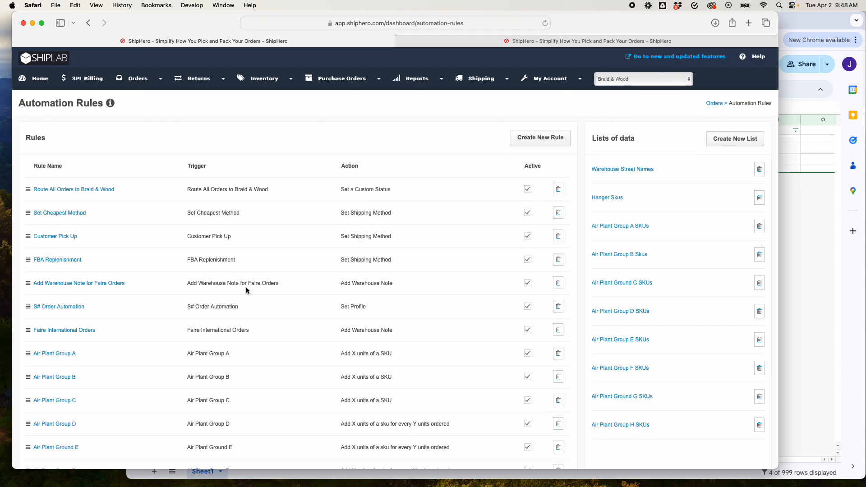
scroll(245, 289, down, 4)
scroll(243, 304, up, 2)
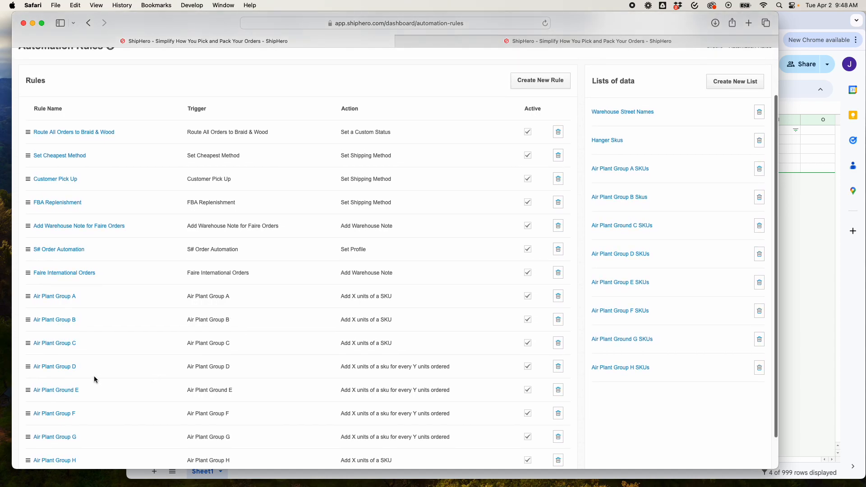
Step: Open the Air Plant Group D rule and clear its action's quantity, SKU and multiple
click(45, 364)
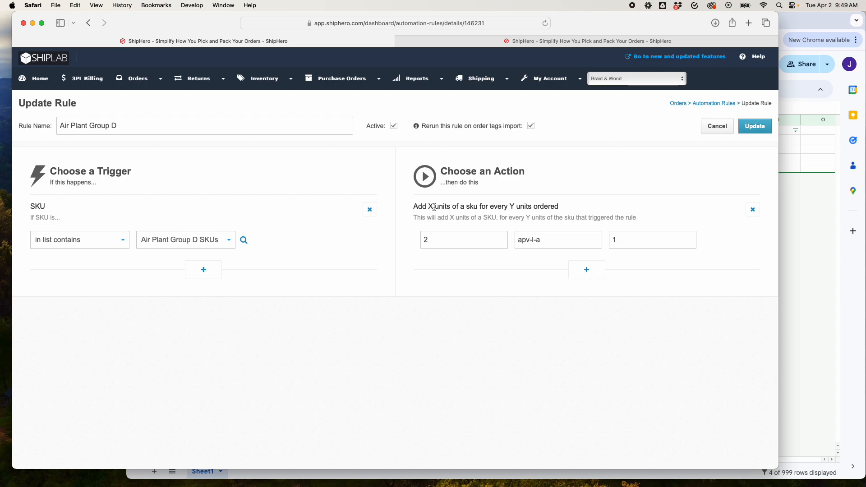
click(480, 236)
click(511, 240)
double_click(521, 239)
key(super+a)
key(BackSpace)
click(494, 241)
key(BackSpace)
click(672, 244)
key(BackSpace)
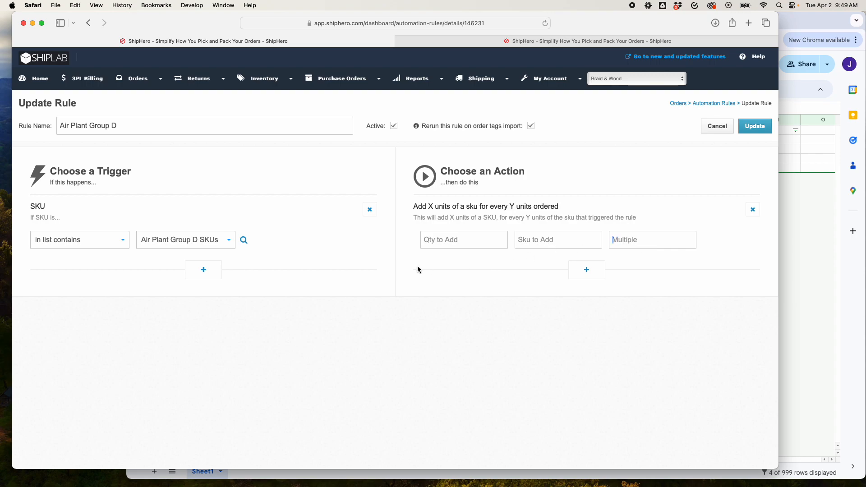
Step: Set the Group D action to add 2 units of apv-l-a per 1 ordered, update the rule and return to the Automation Rules list
click(425, 245)
text(2)
click(531, 241)
text(apv-a)
click(635, 243)
text(1)
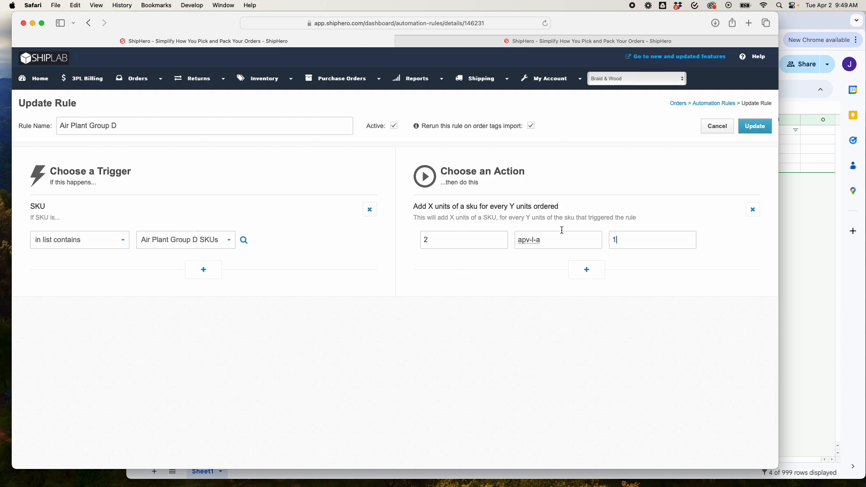
click(759, 131)
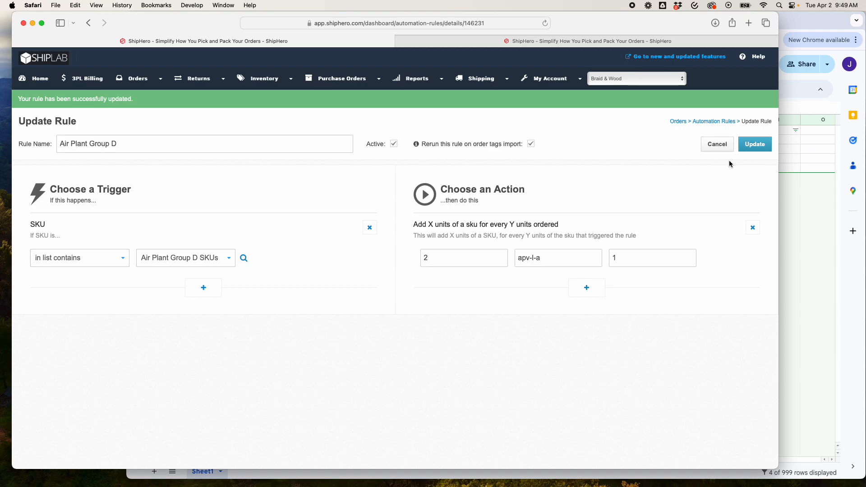
click(722, 124)
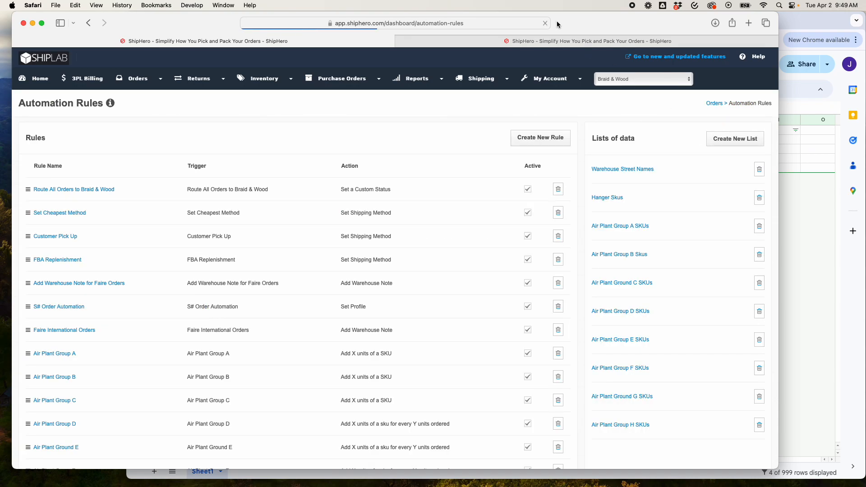